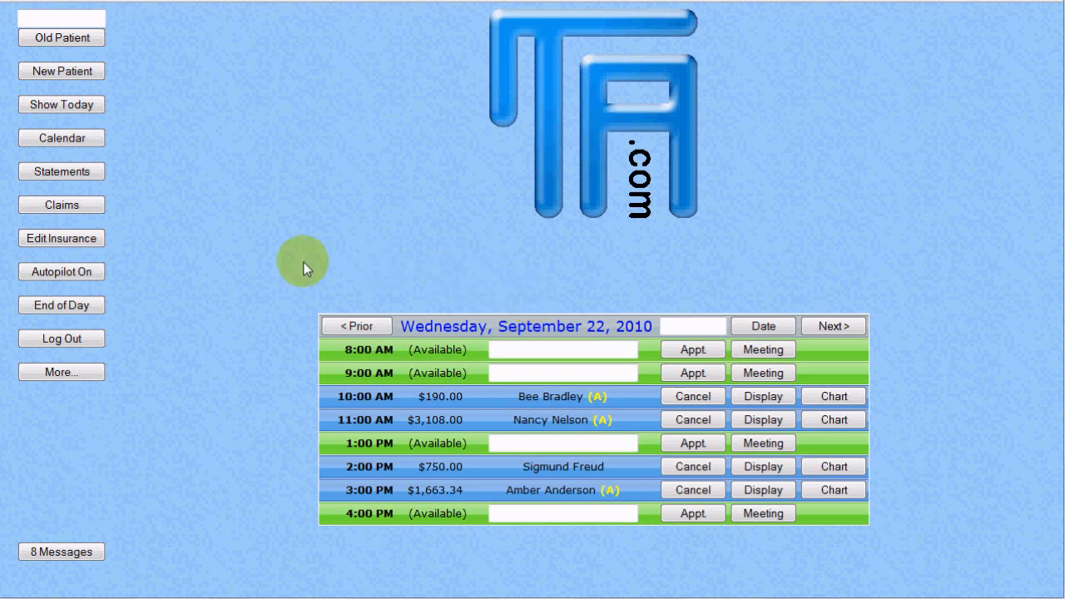
- Start a new therapy group named GROUP-6 from the group editing page
left_click(85, 375)
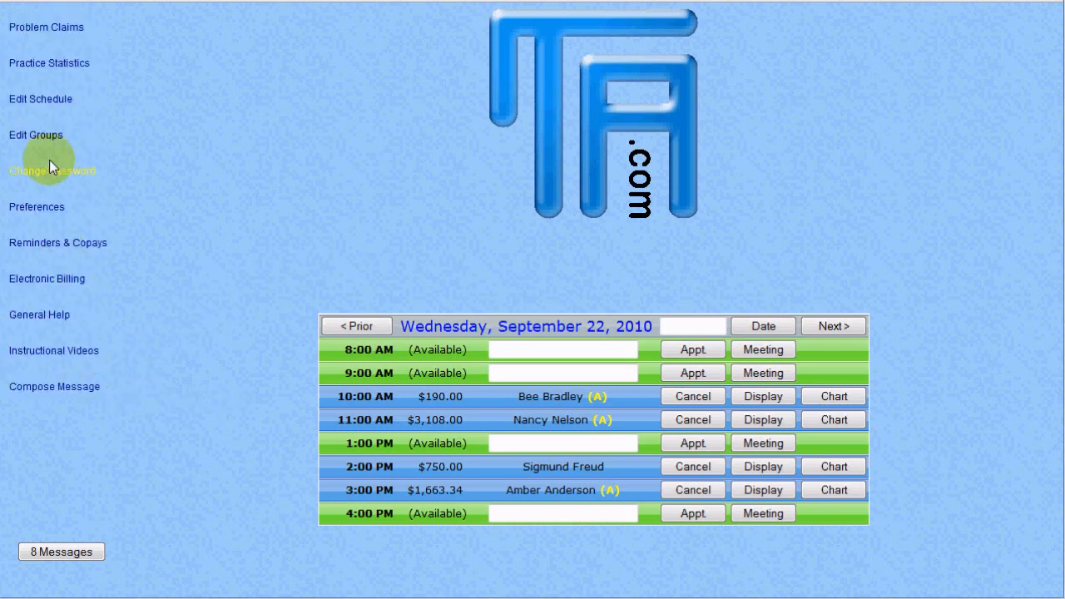
left_click(49, 133)
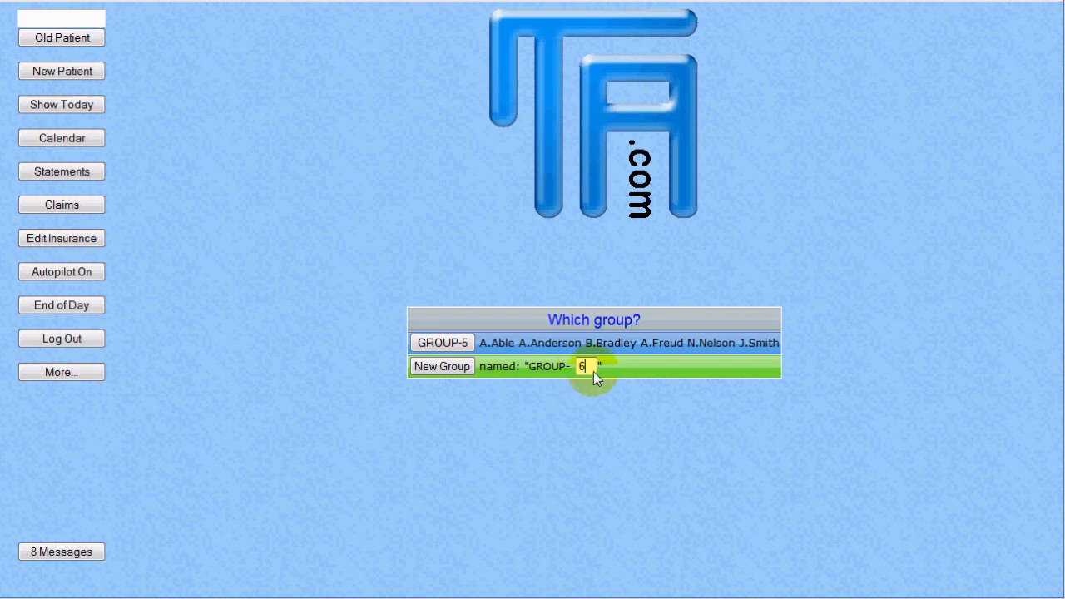
left_click(459, 367)
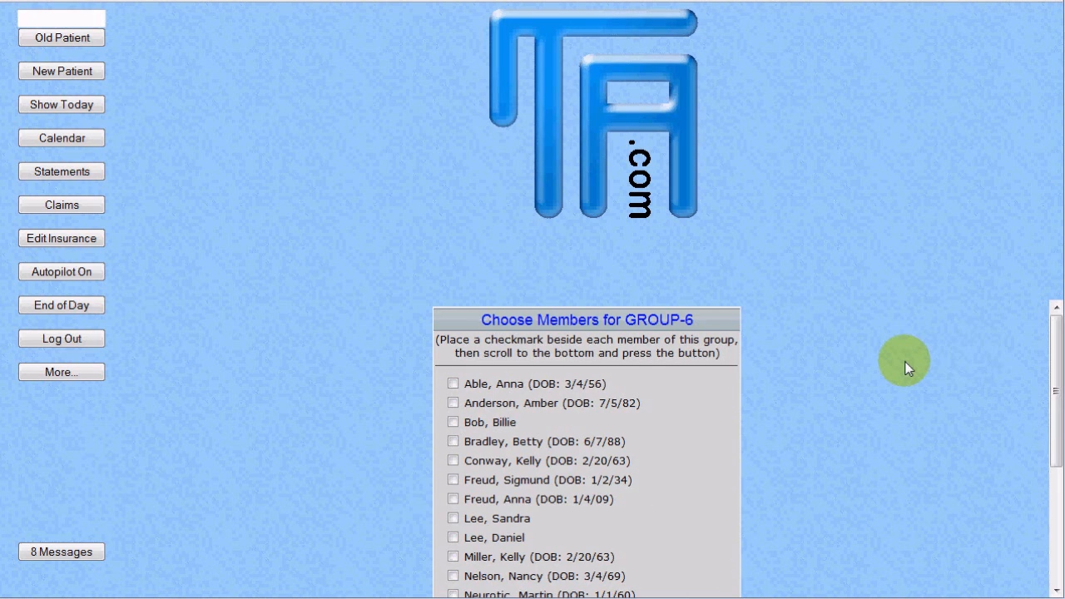
- Choose the second, ninth, eleventh and sixteenth listed patients as members of GROUP-6 and save the selection
left_click(453, 403)
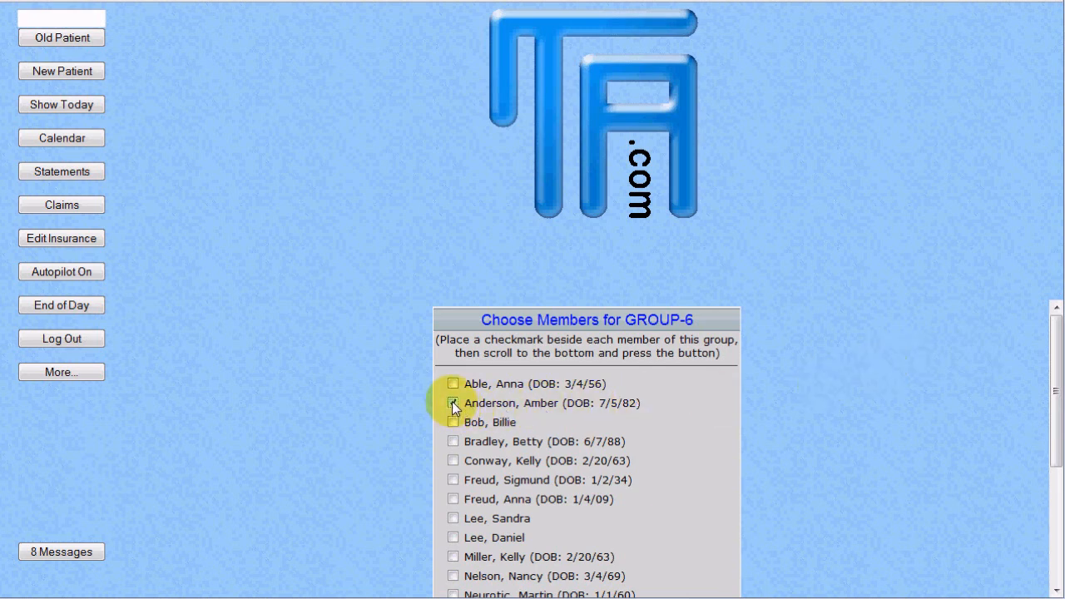
left_click(453, 539)
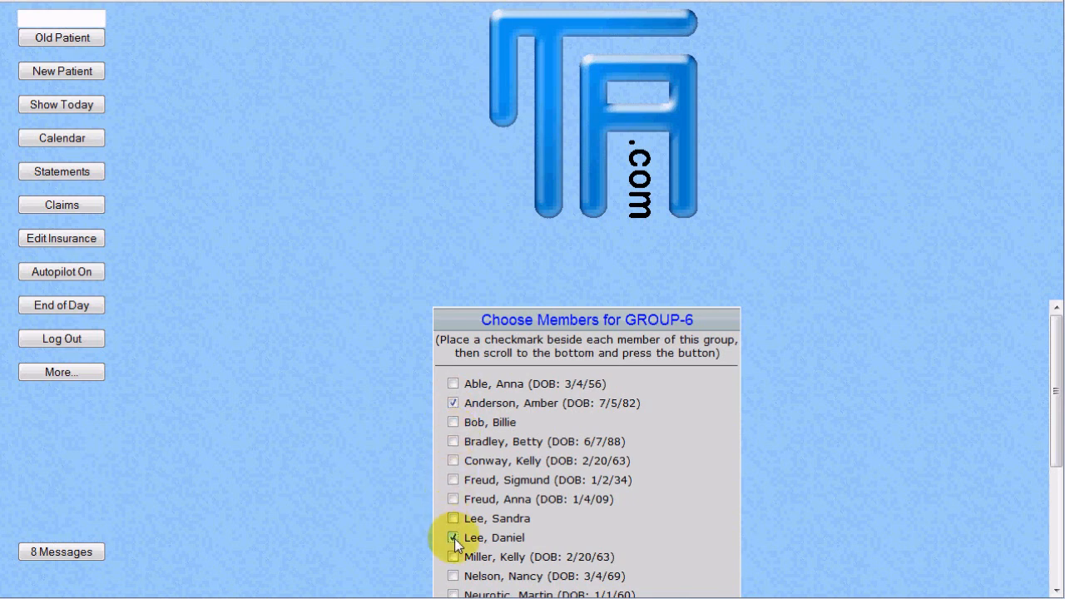
scroll(660, 489, "down", 3)
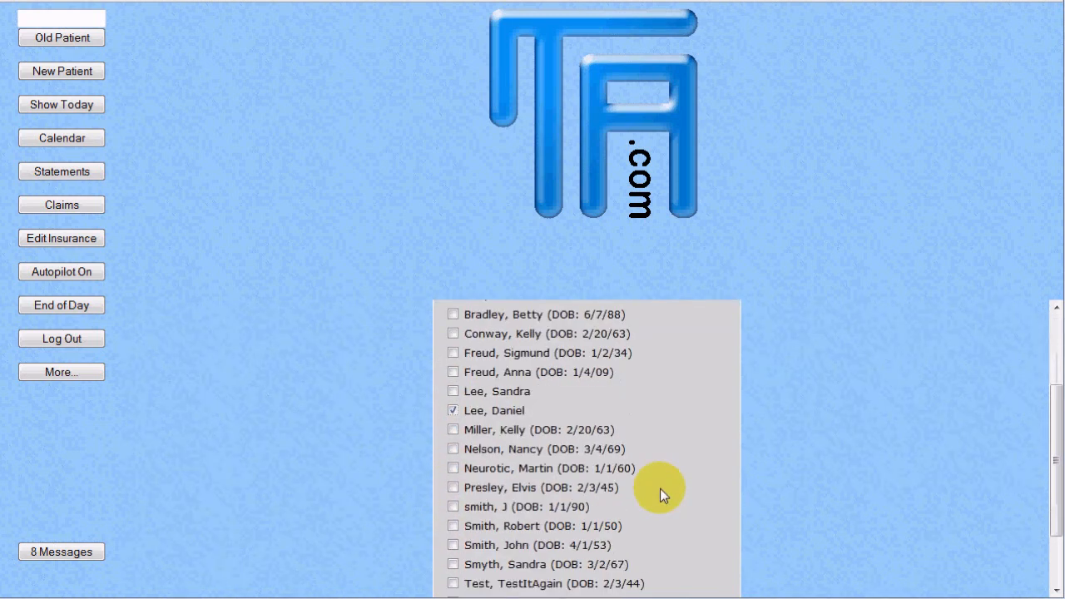
left_click(454, 449)
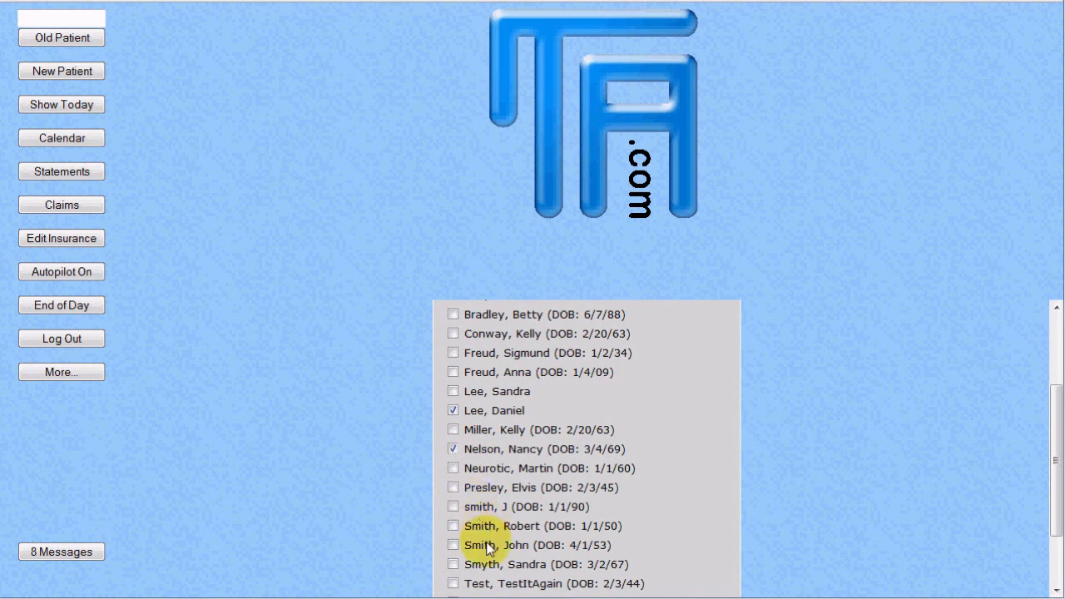
left_click(453, 545)
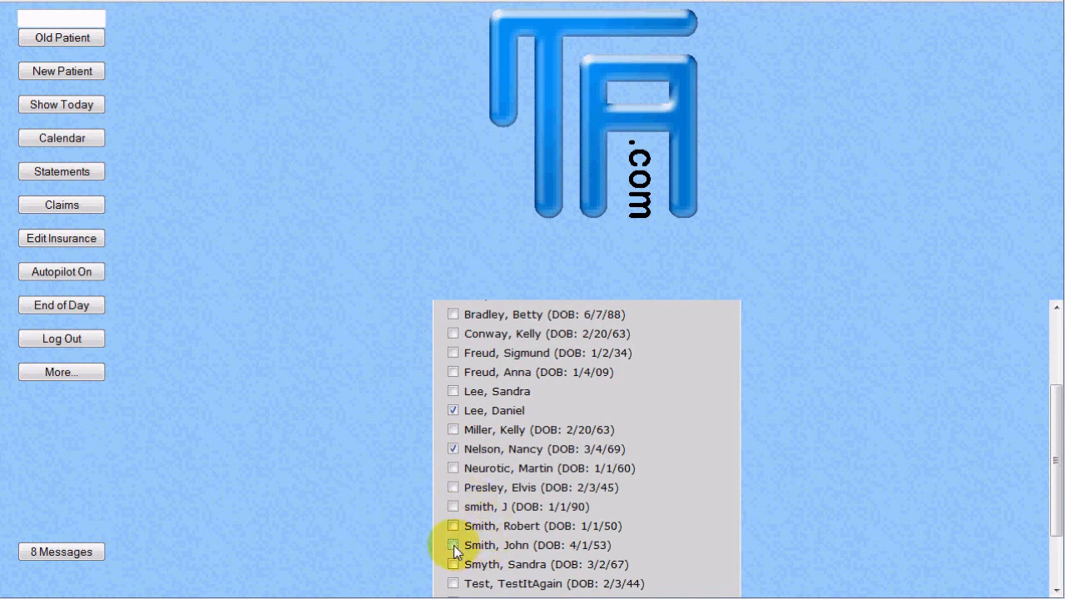
scroll(901, 450, "down", 2)
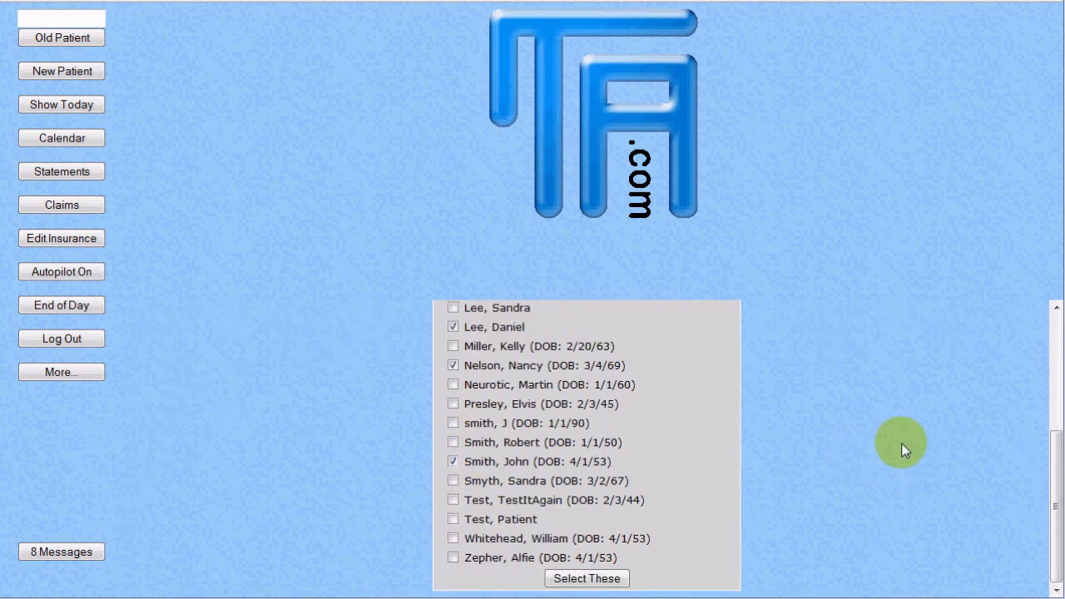
left_click(587, 578)
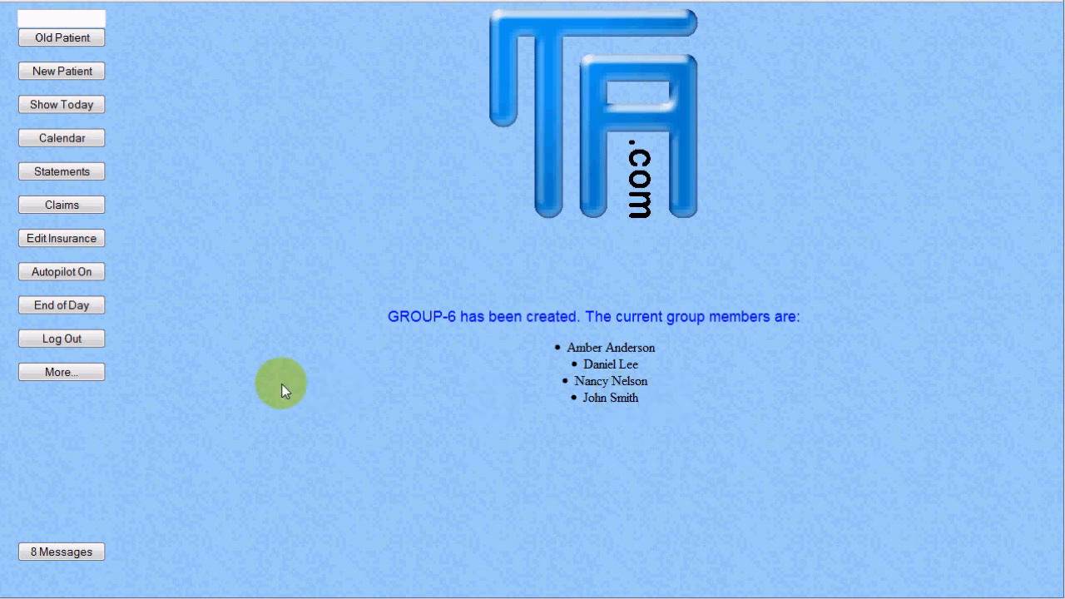
- Edit GROUP-6's membership by removing the fourth current member and adding the tenth potential member
left_click(62, 372)
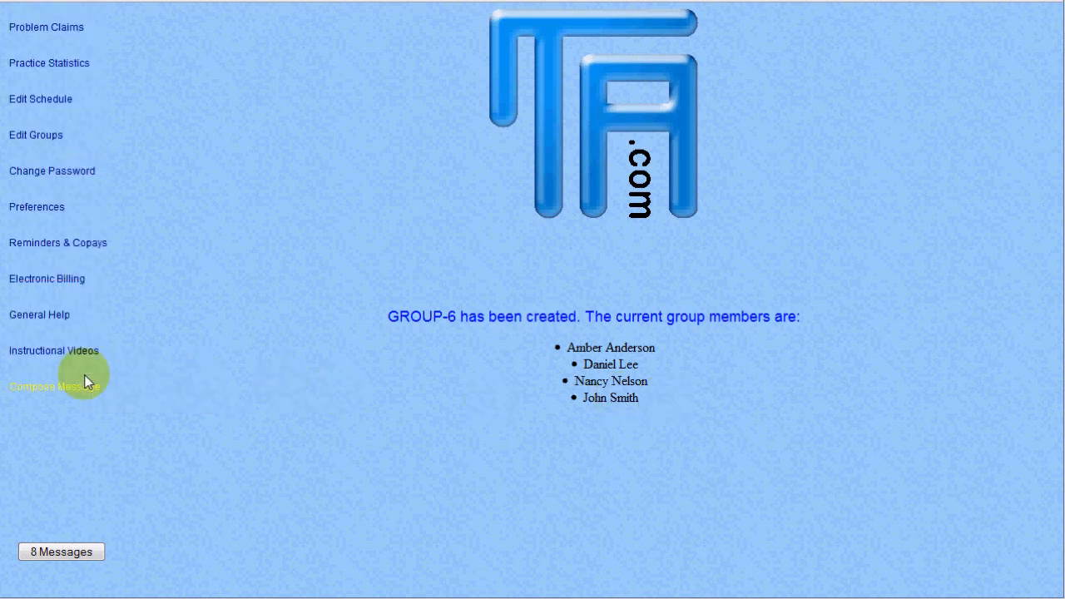
left_click(35, 140)
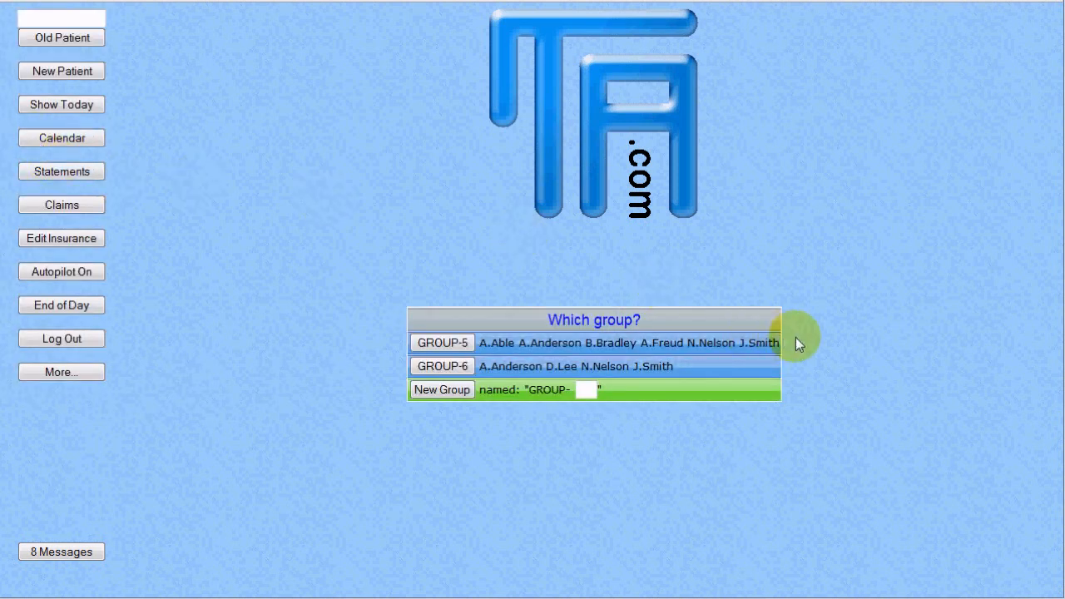
left_click(442, 366)
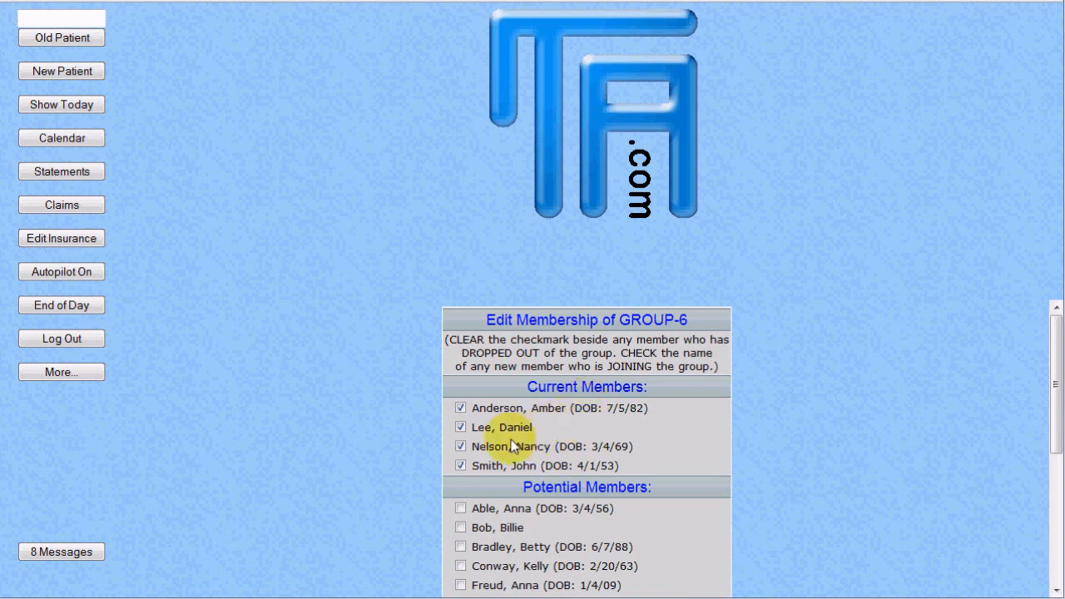
left_click(460, 466)
scroll(924, 370, "down", 3)
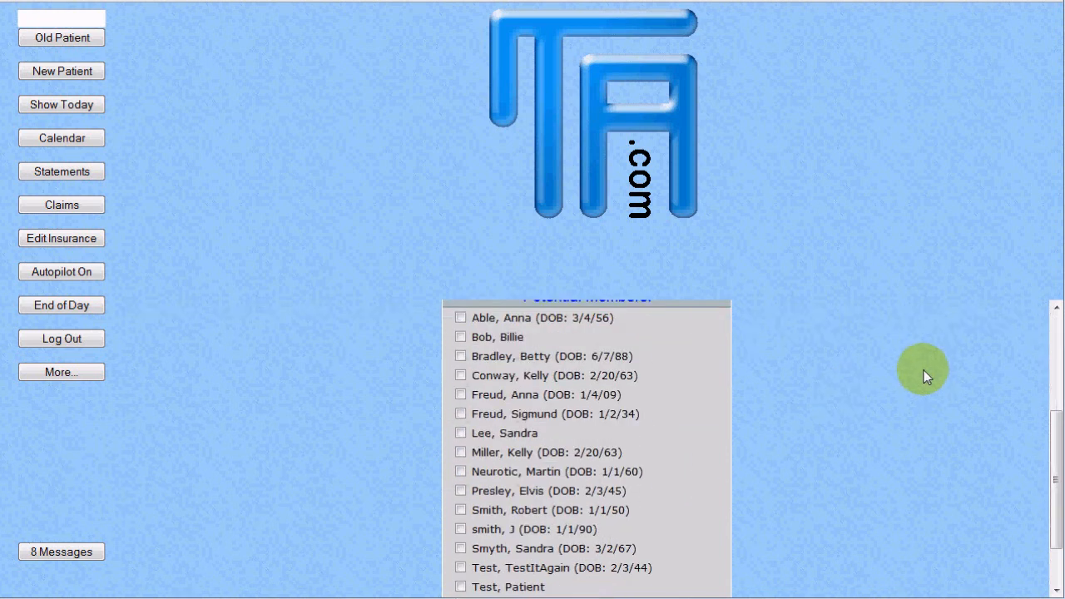
left_click(461, 491)
scroll(874, 403, "down", 1)
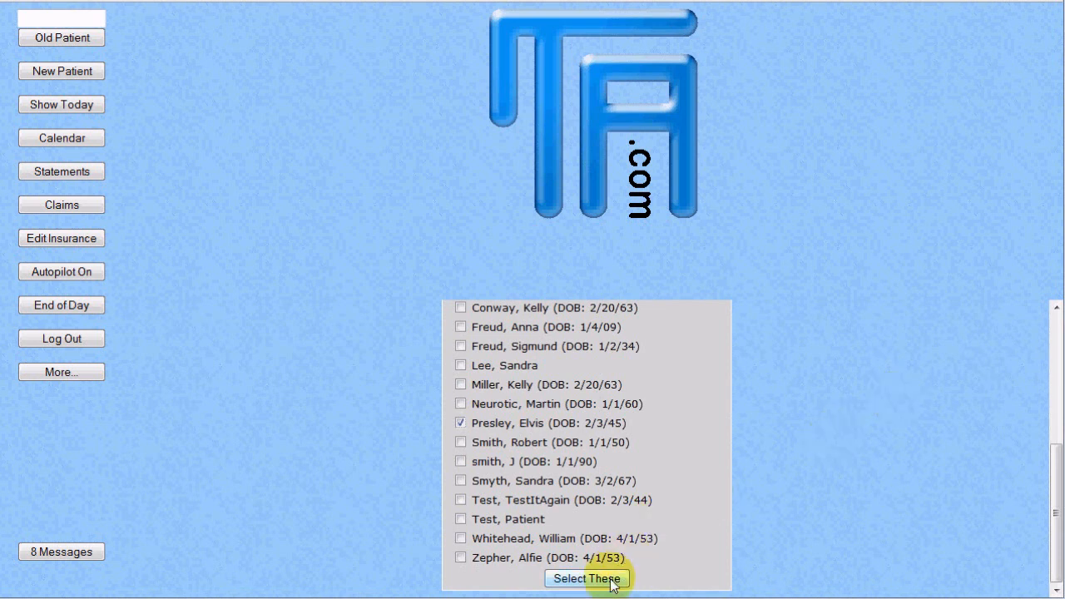
left_click(587, 579)
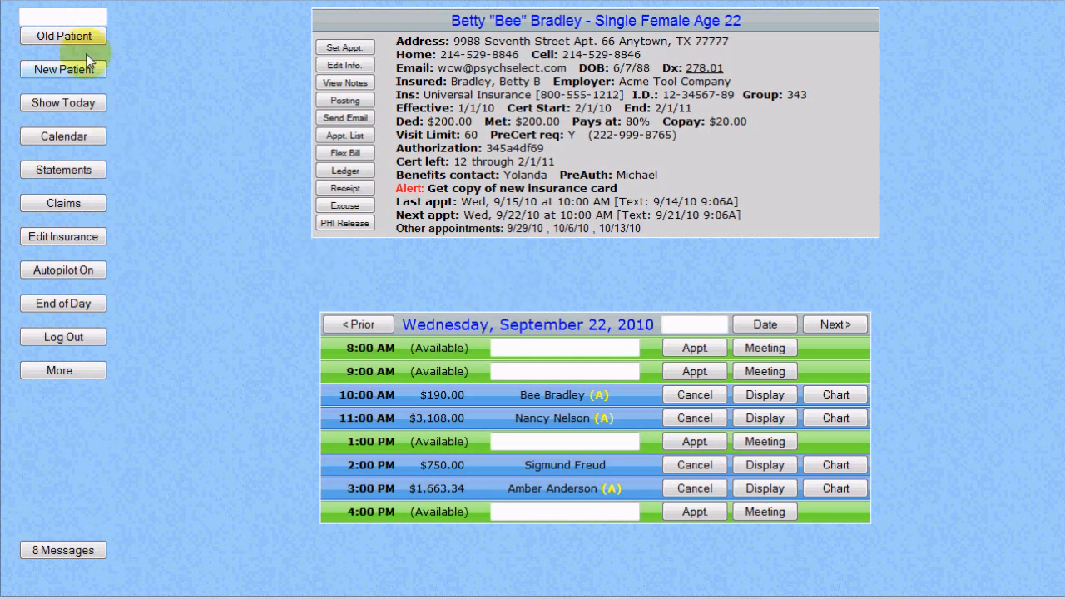
- Search the existing patients for "gr" and display GROUP-6
left_click(79, 24)
type("gr")
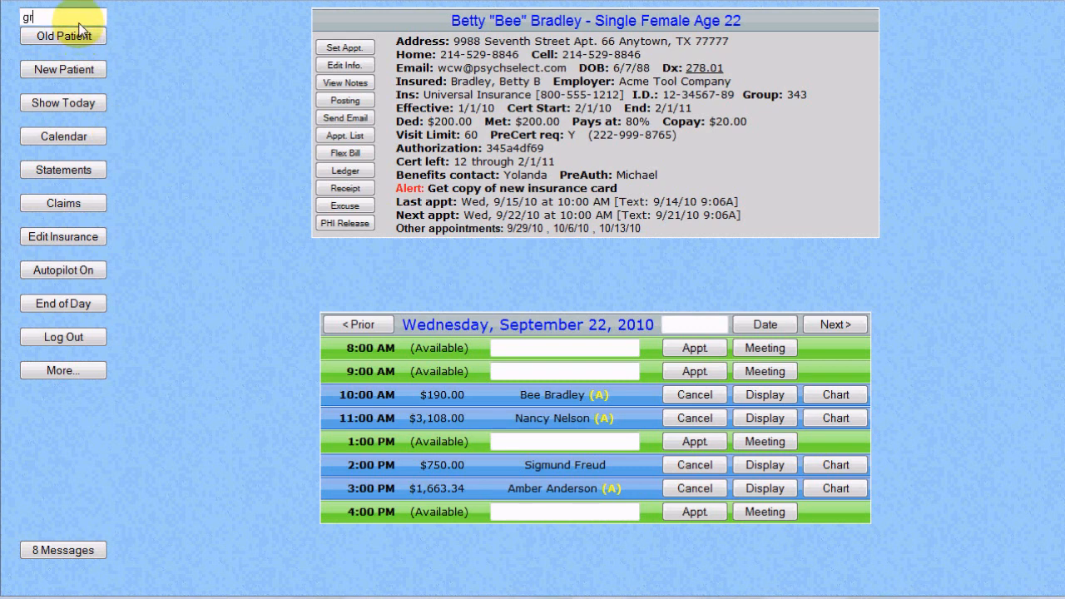
left_click(82, 37)
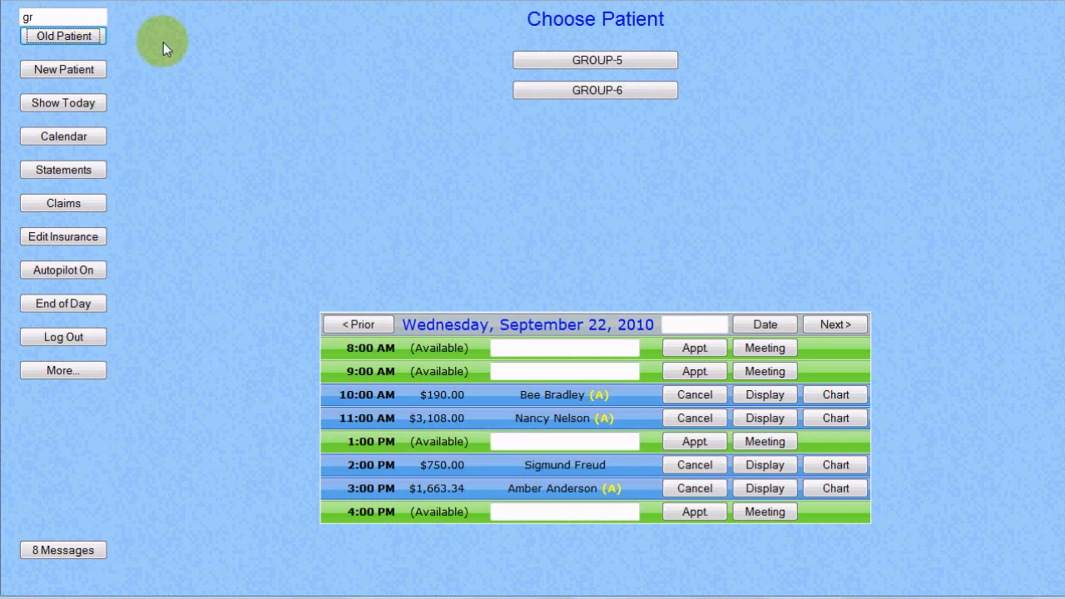
left_click(581, 94)
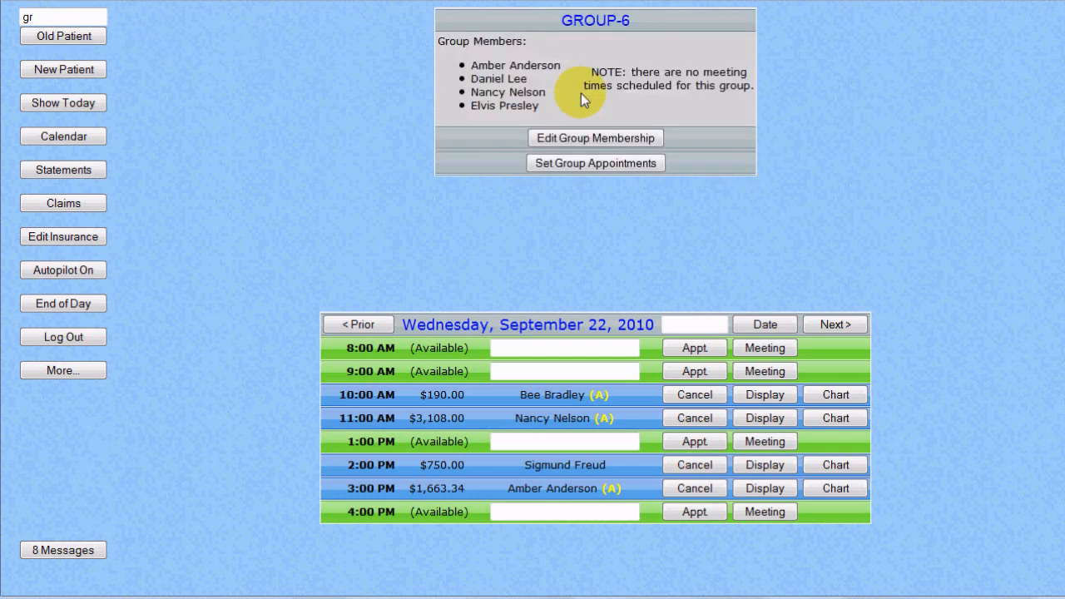
- Find weekly early and late afternoon openings on Wednesdays and Thursdays over 90 days, and reserve Wednesdays at 4:00 PM for GROUP-6
left_click(645, 163)
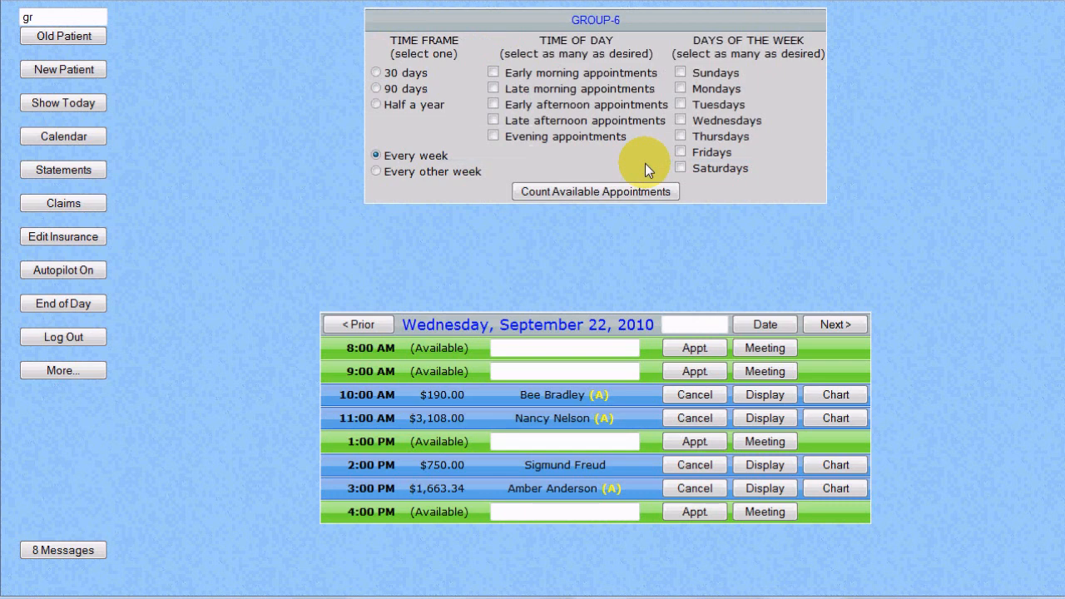
left_click(376, 88)
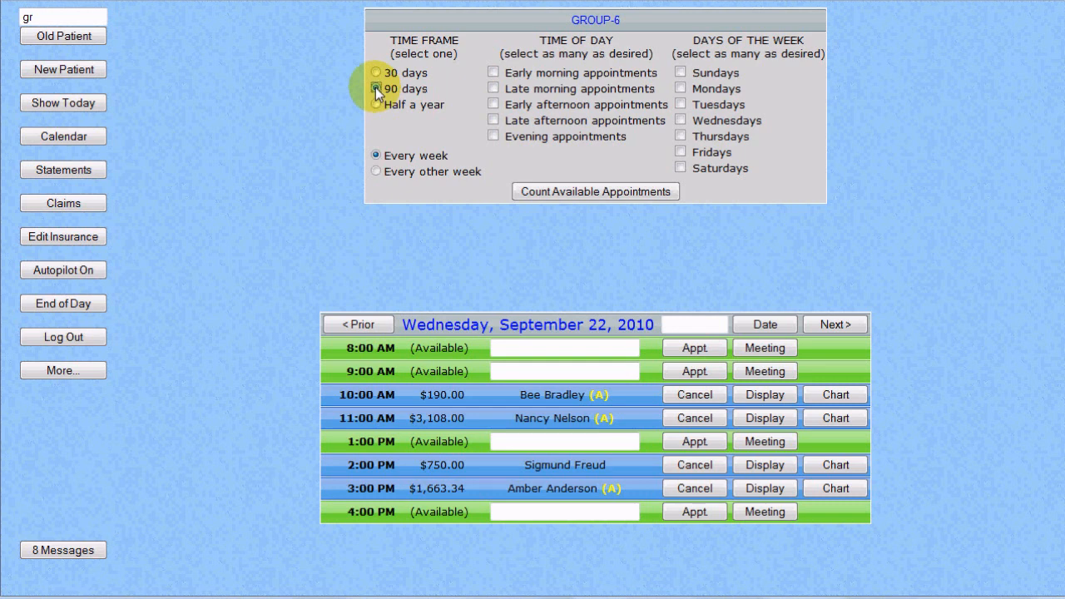
left_click(494, 105)
left_click(493, 120)
left_click(679, 121)
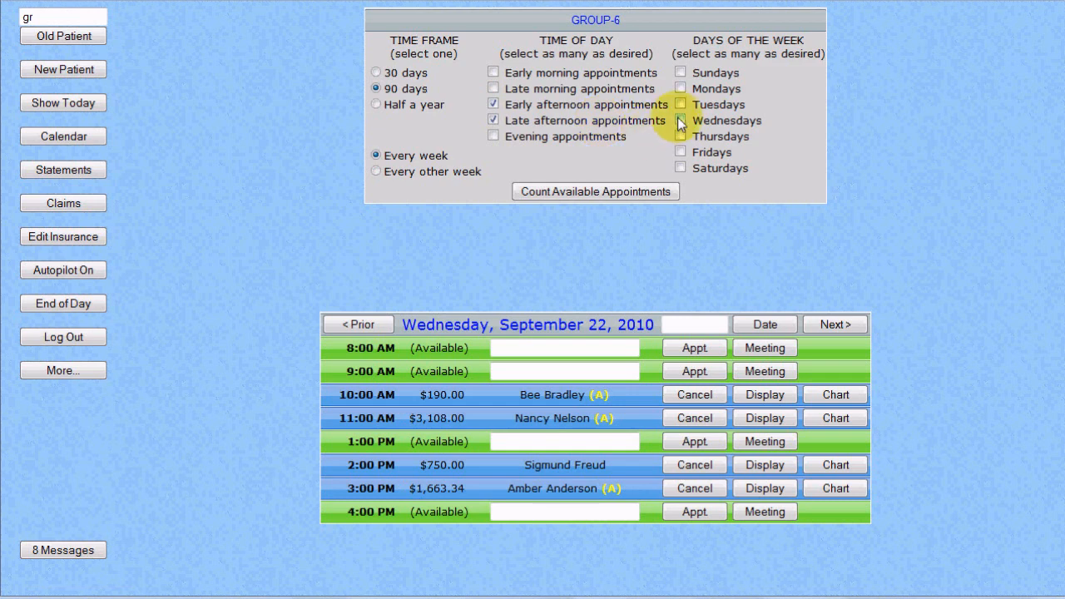
left_click(680, 133)
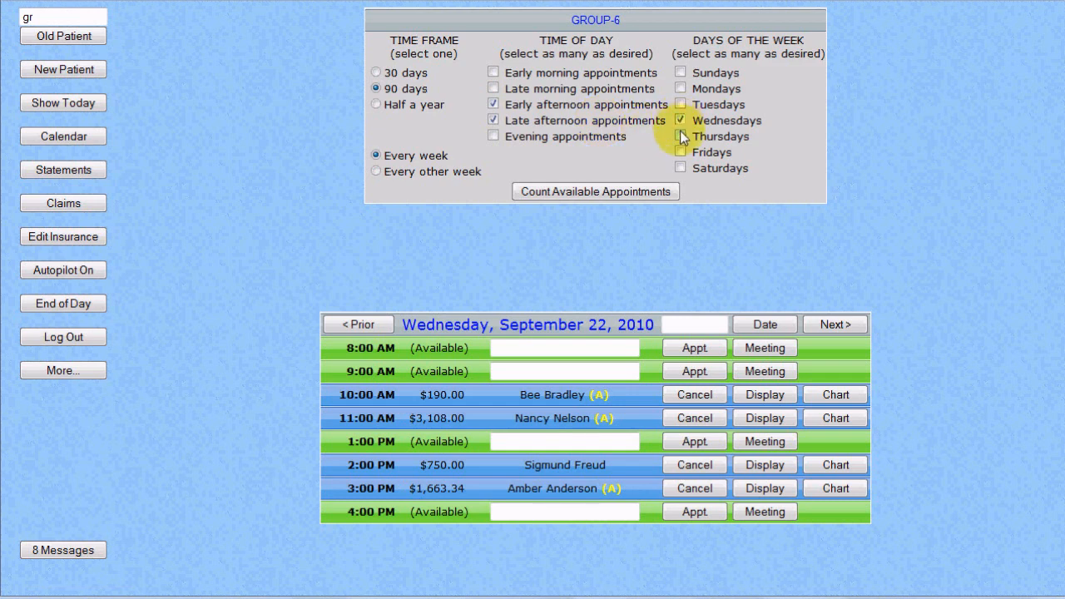
left_click(666, 192)
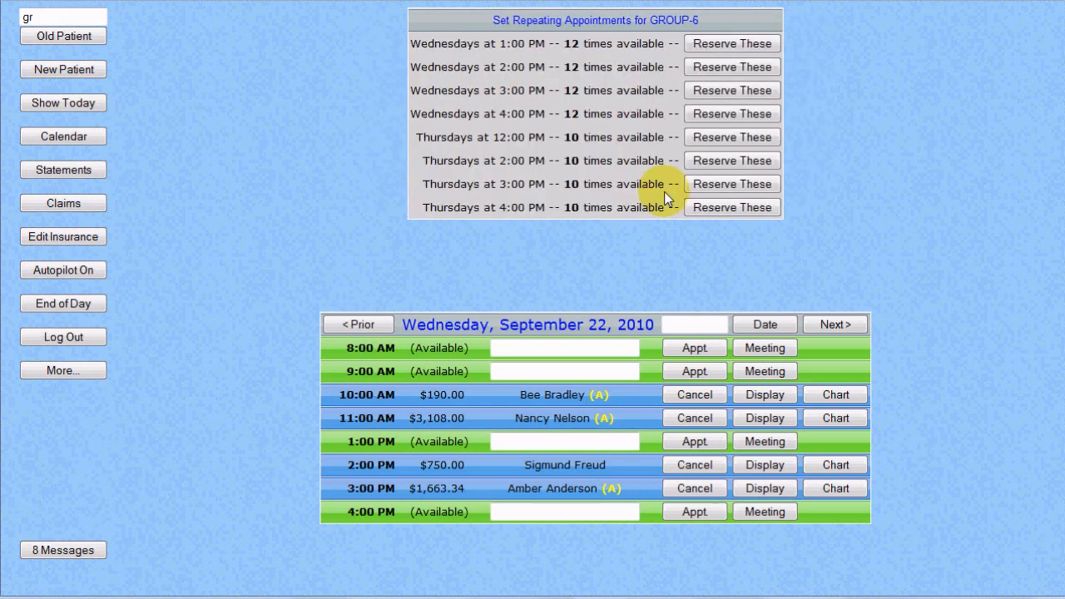
left_click(733, 114)
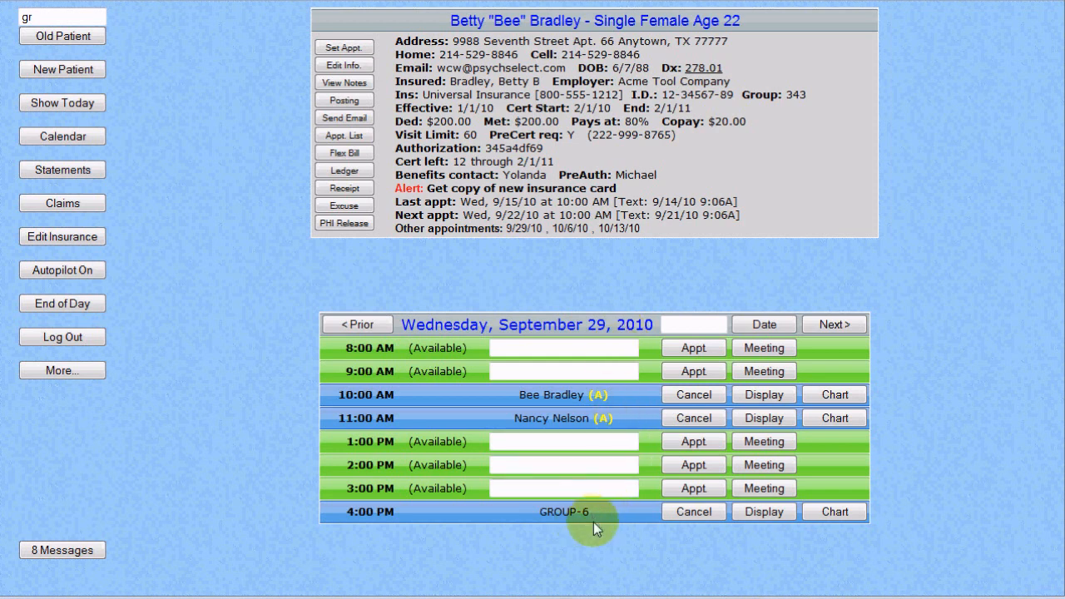
- Open the GROUP-6 session chart for September 29, 2010 and mark the first three listed members as having attended
left_click(779, 513)
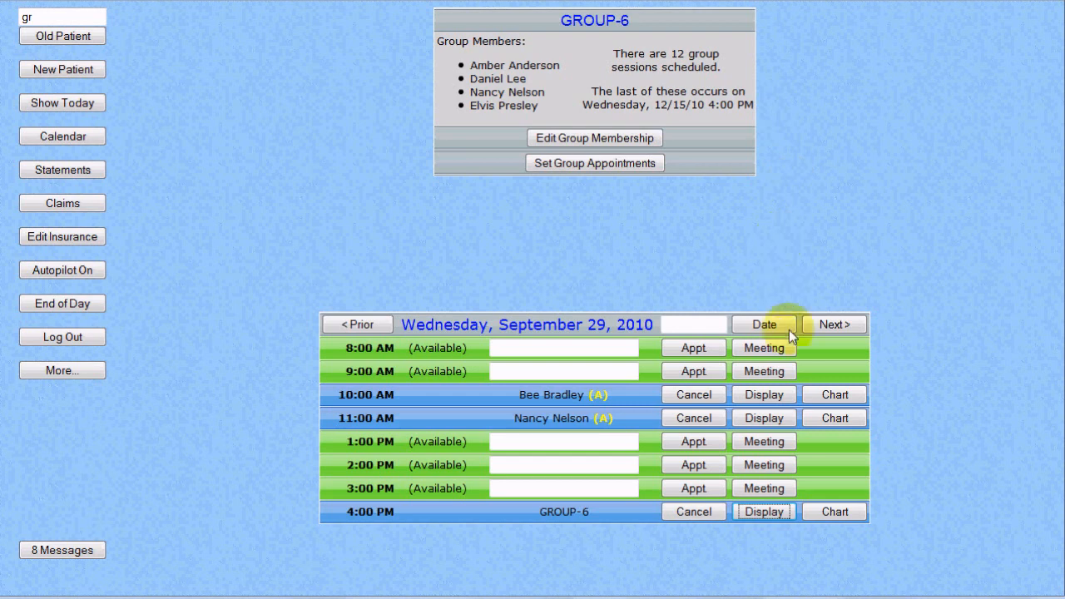
left_click(823, 513)
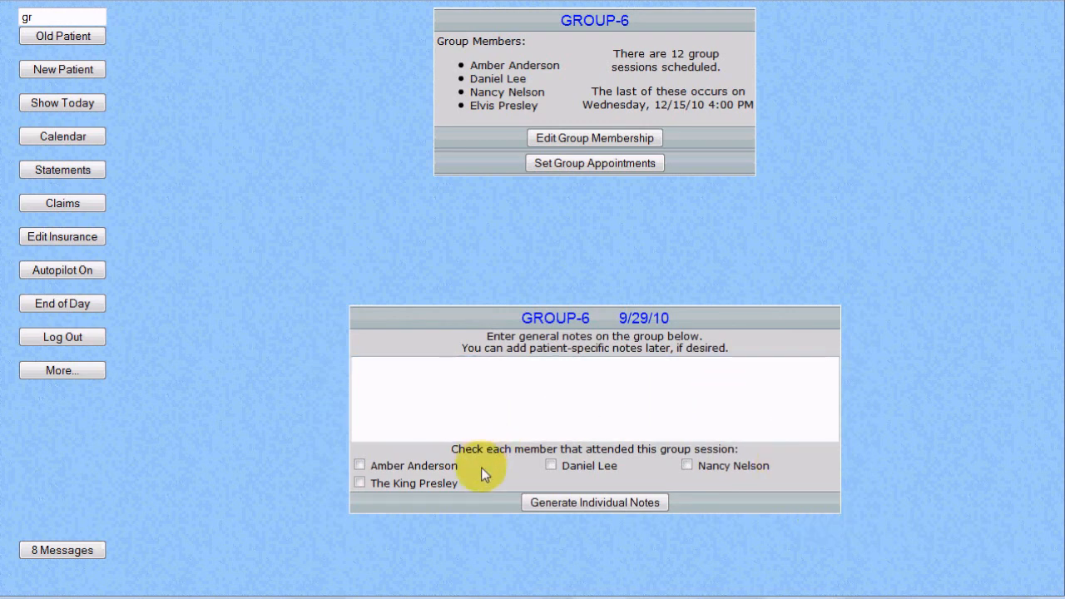
left_click(359, 464)
left_click(550, 466)
left_click(687, 466)
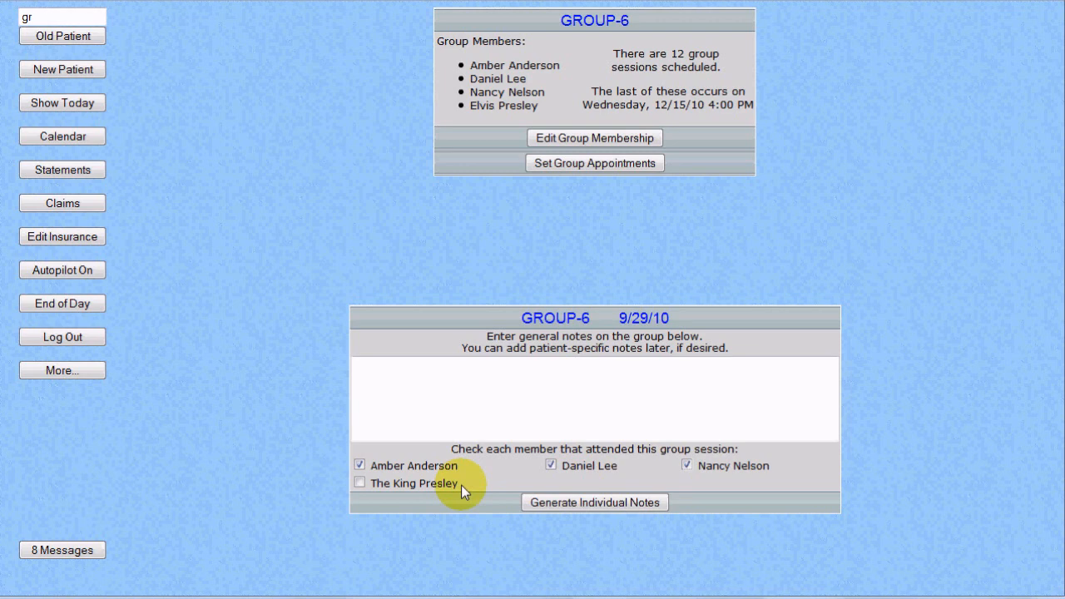
- Enter the general group note "The group was very superficial at first, then got deeper." and generate the attendees' individual notes
left_click(453, 376)
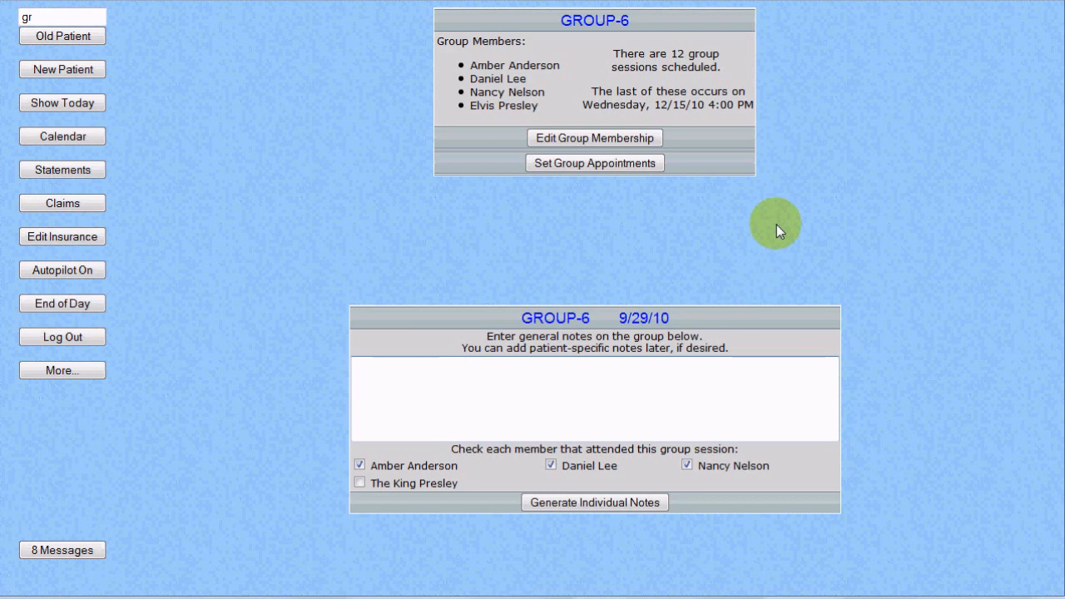
type("The group was ver")
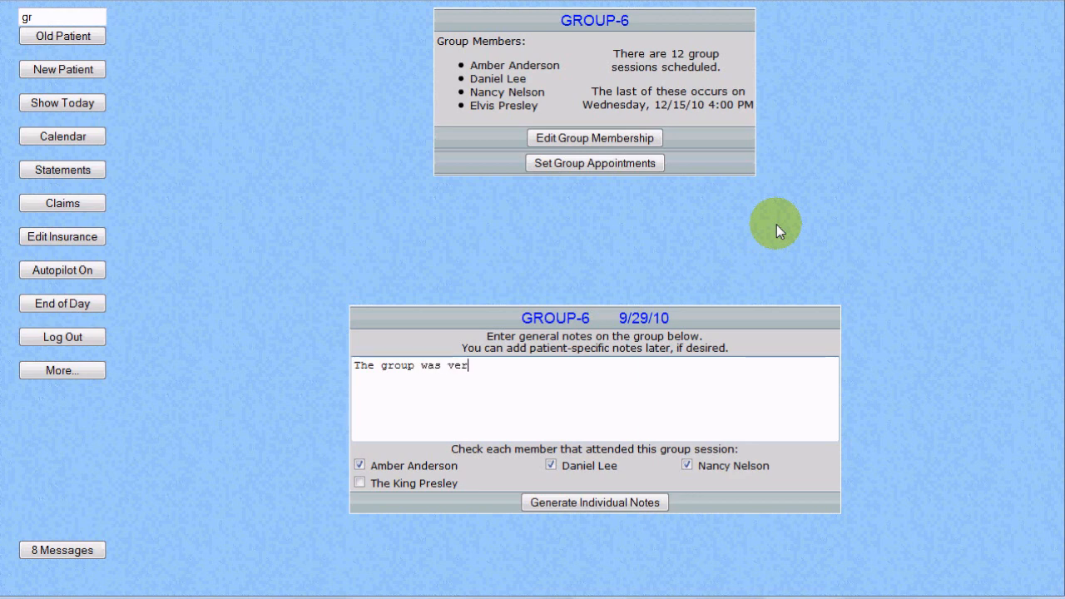
type("y superficial at fir")
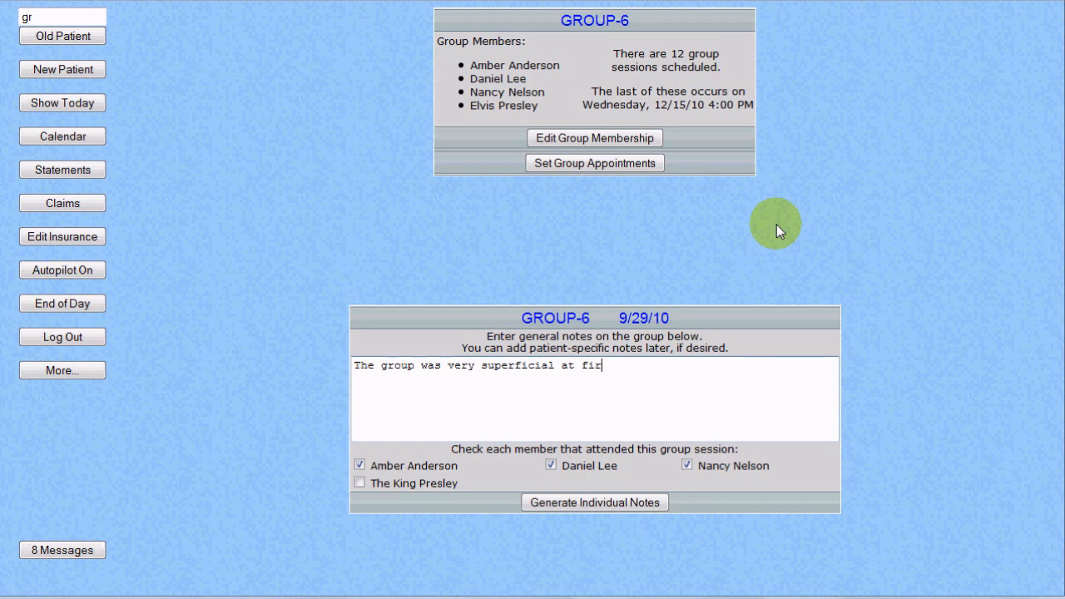
type("st, then goot deep.")
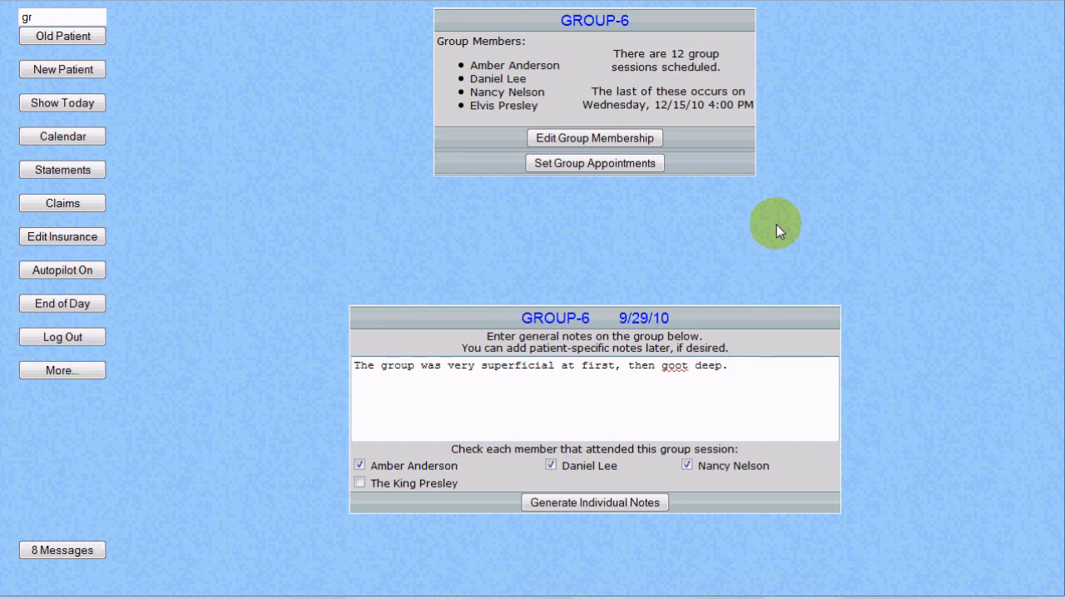
key("BackSpace")
key("BackSpace")
key("BackSpace")
key("BackSpace")
key("BackSpace")
key("BackSpace")
key("BackSpace")
key("BackSpace")
type("t deeper.")
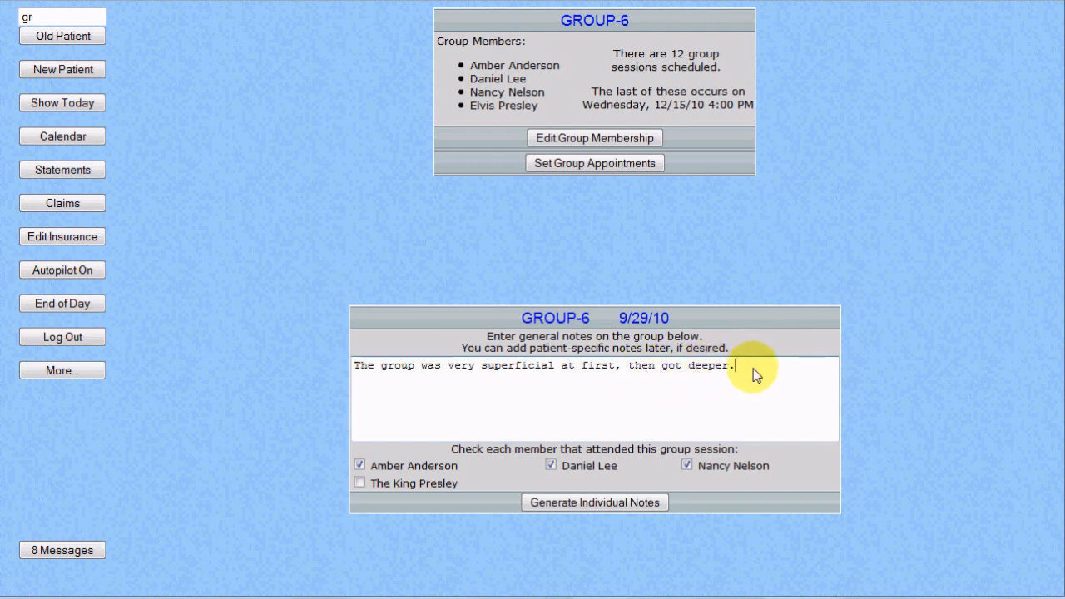
left_click(652, 504)
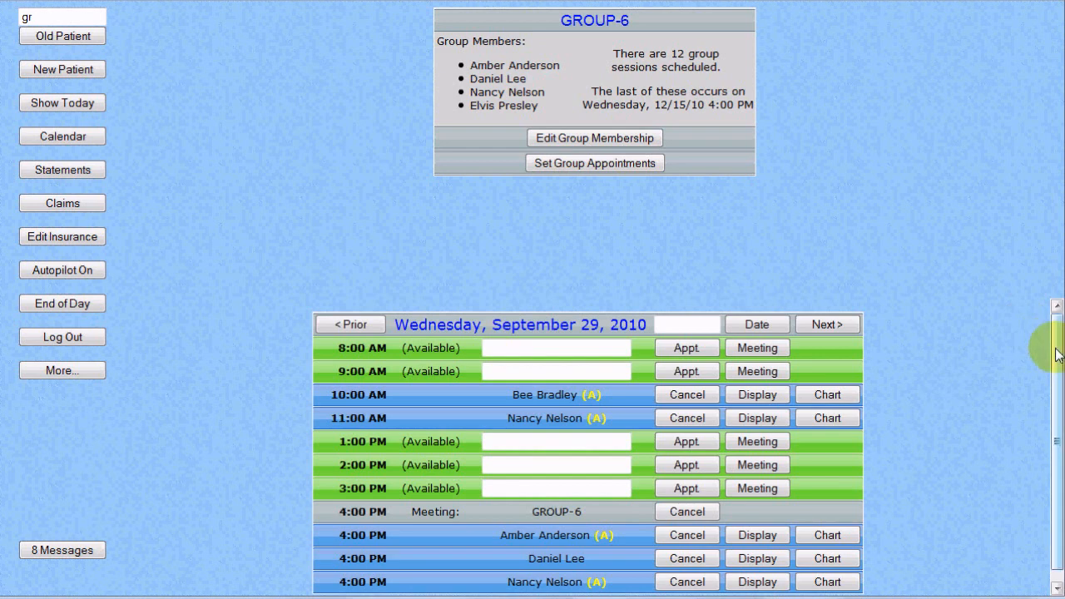
left_click_drag(1058, 345, 1055, 418)
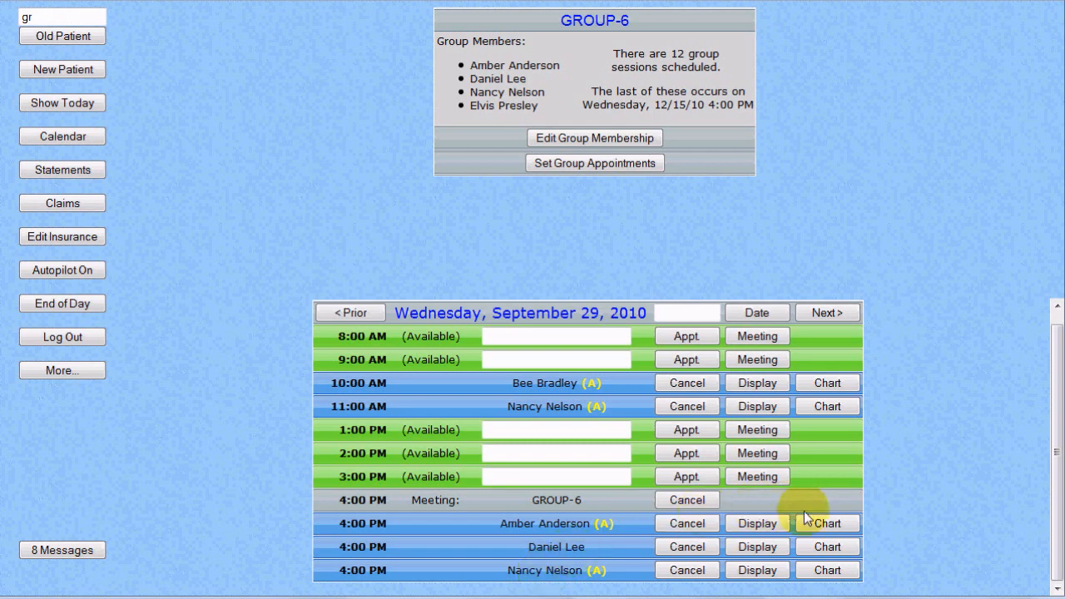
- Open the first 4:00 PM group attendee's chart and add a medical record note that she was particularly insightful about parent issues
left_click(827, 523)
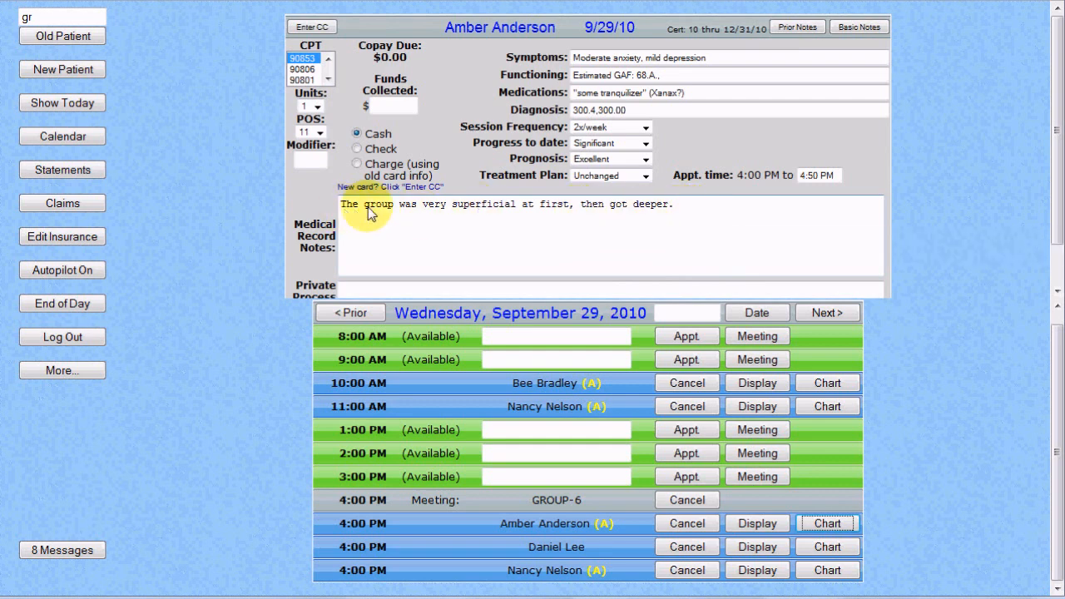
left_click(679, 213)
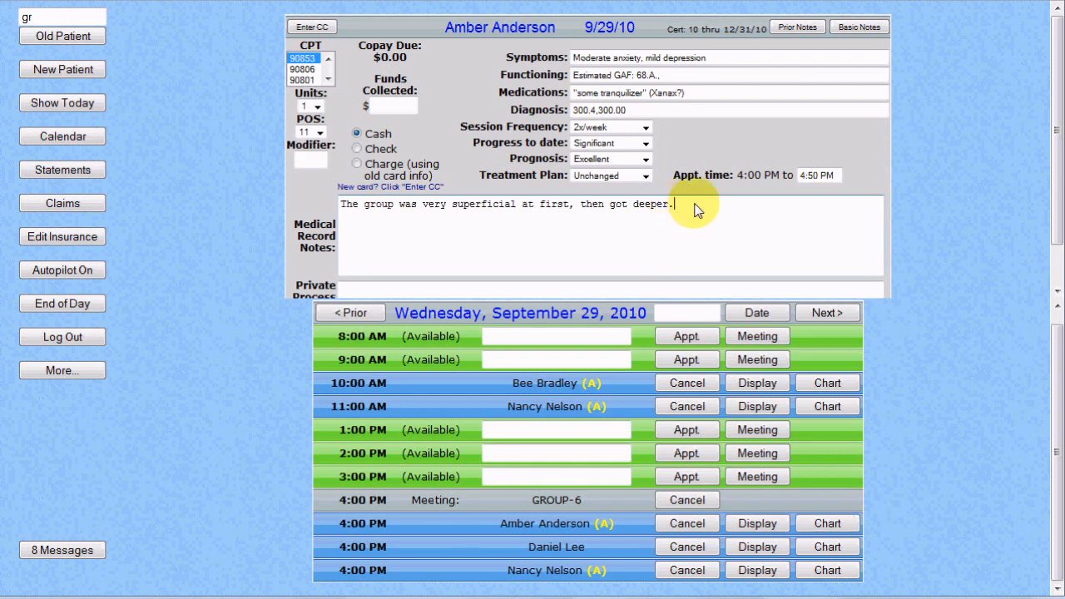
key("Return")
key("Return")
type("Amber was particularl")
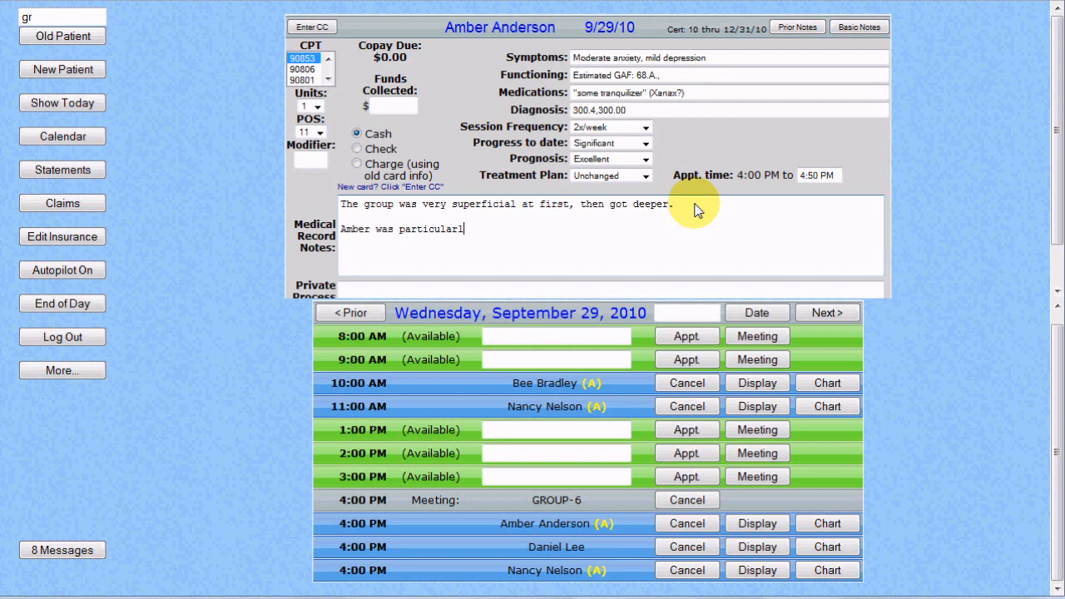
type("y insightful about ")
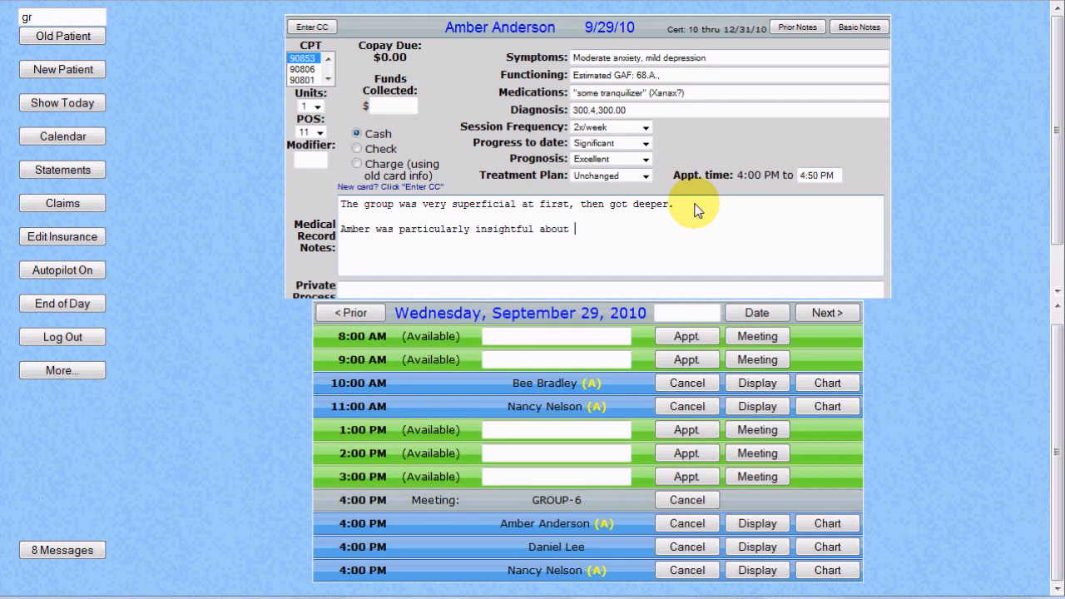
type("parent issues.")
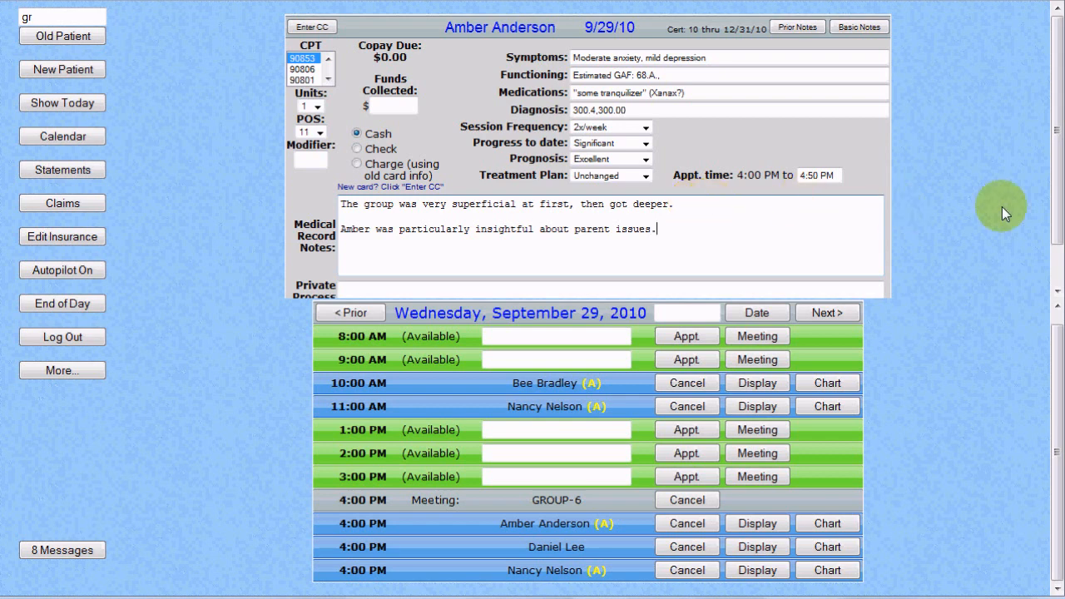
- Record $100 in funds collected from the patient, paid by check
left_click_drag(1058, 204, 1060, 252)
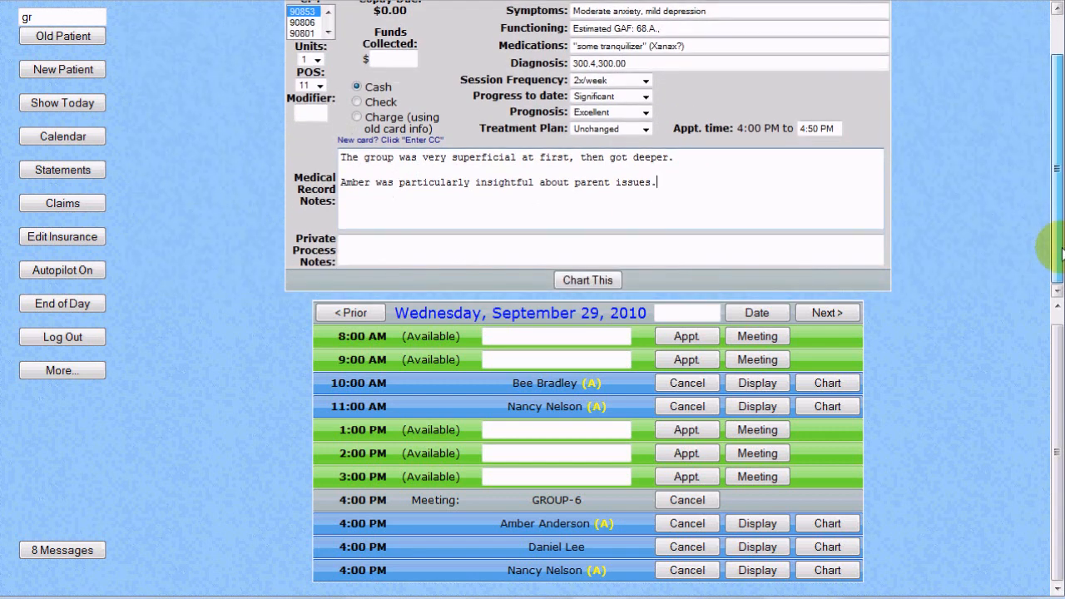
left_click_drag(1061, 250, 1062, 207)
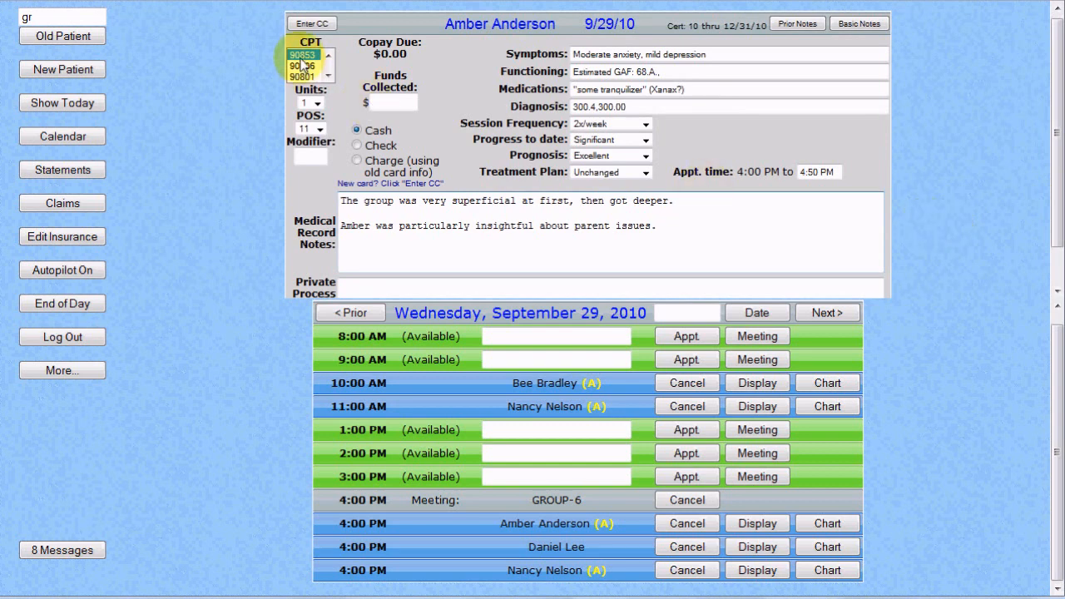
mouse_move(302, 63)
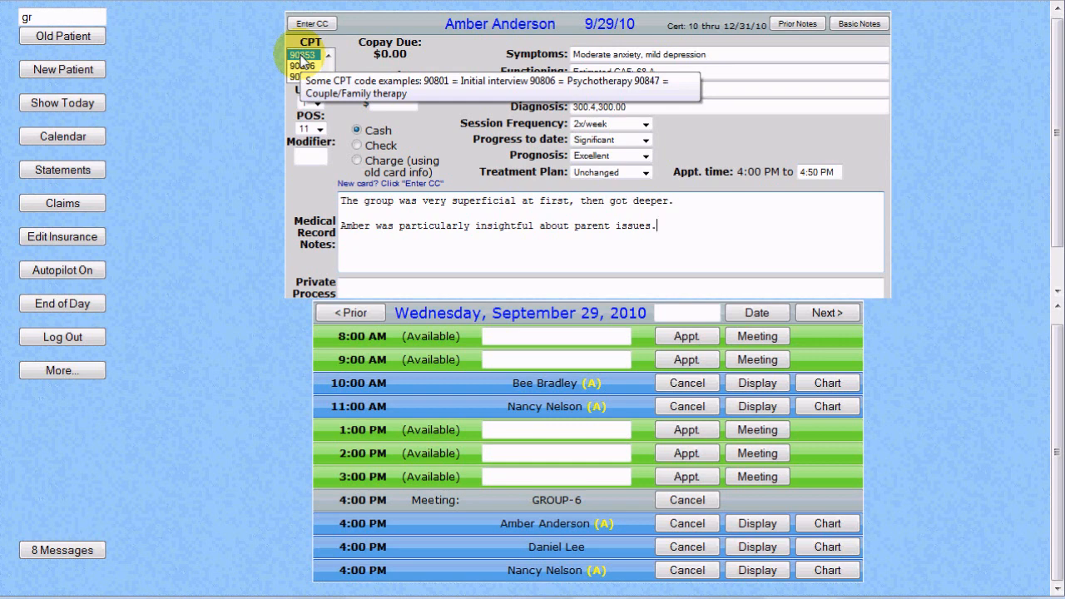
left_click(387, 105)
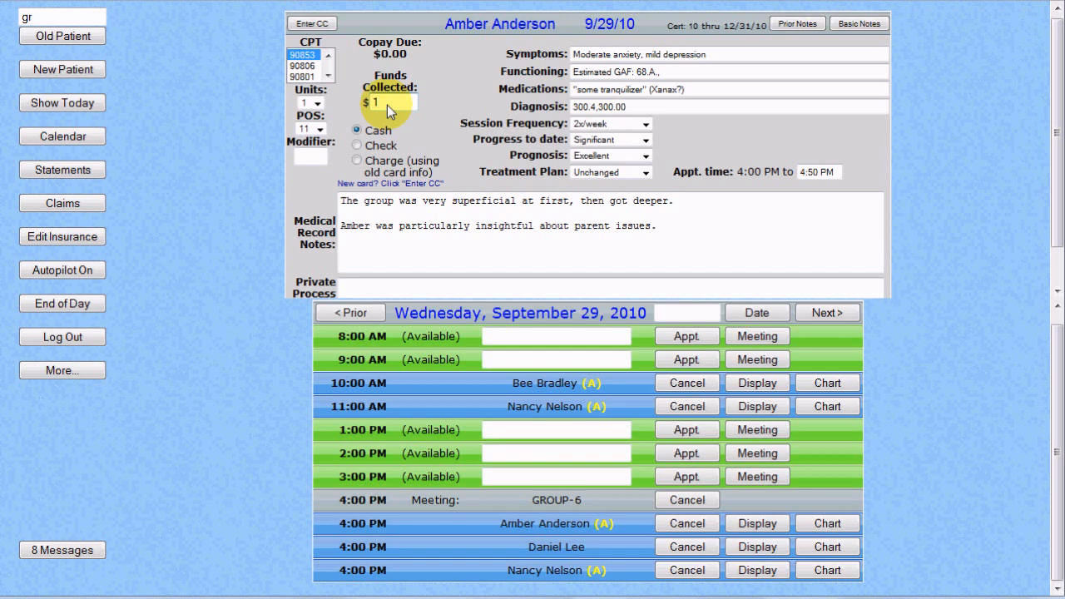
mouse_move(386, 103)
type("10")
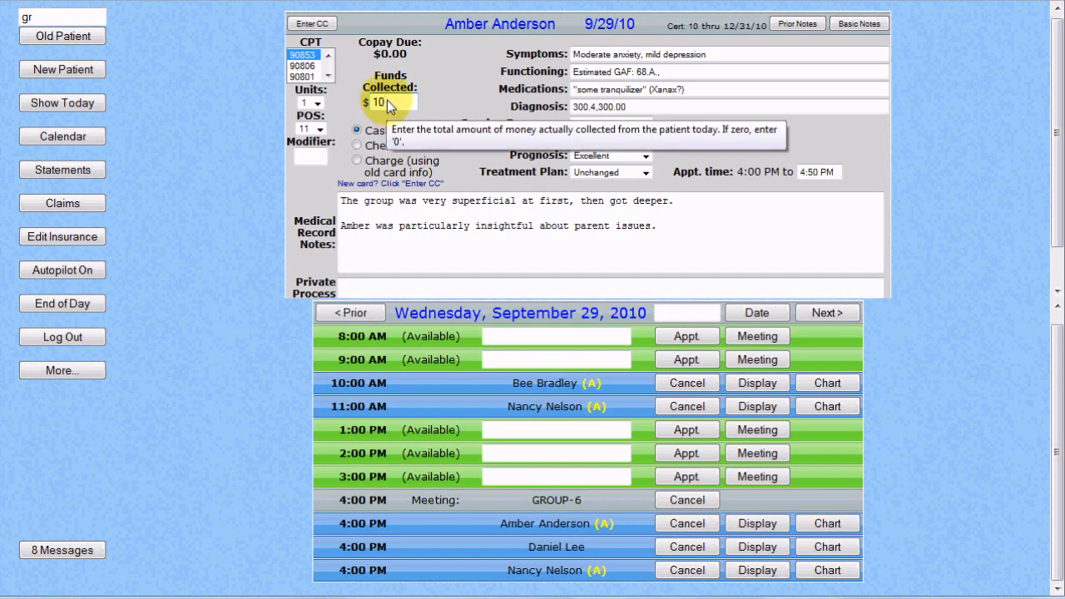
type("0")
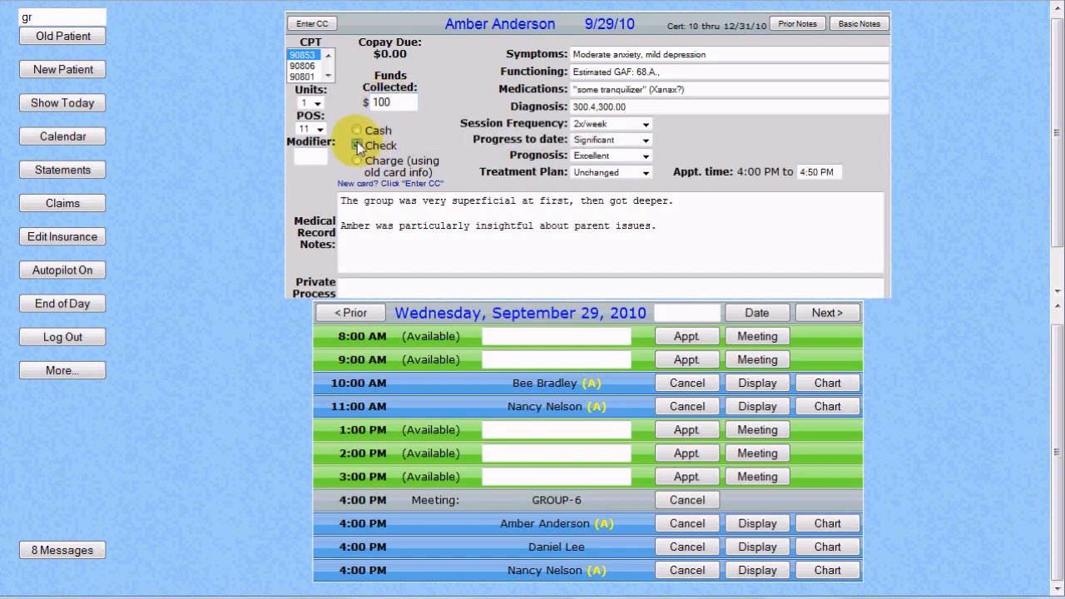
left_click(357, 145)
- Submit the patient's completed chart entry for the September 29, 2010 session and continue past the acknowledgement
left_click_drag(1061, 223, 1057, 271)
left_click(582, 281)
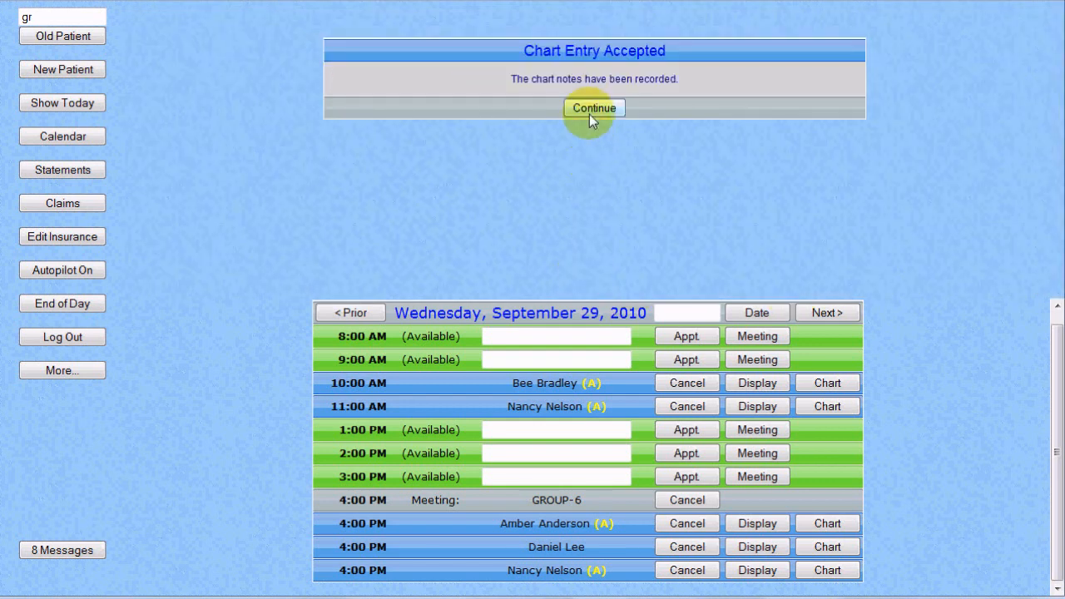
left_click(591, 108)
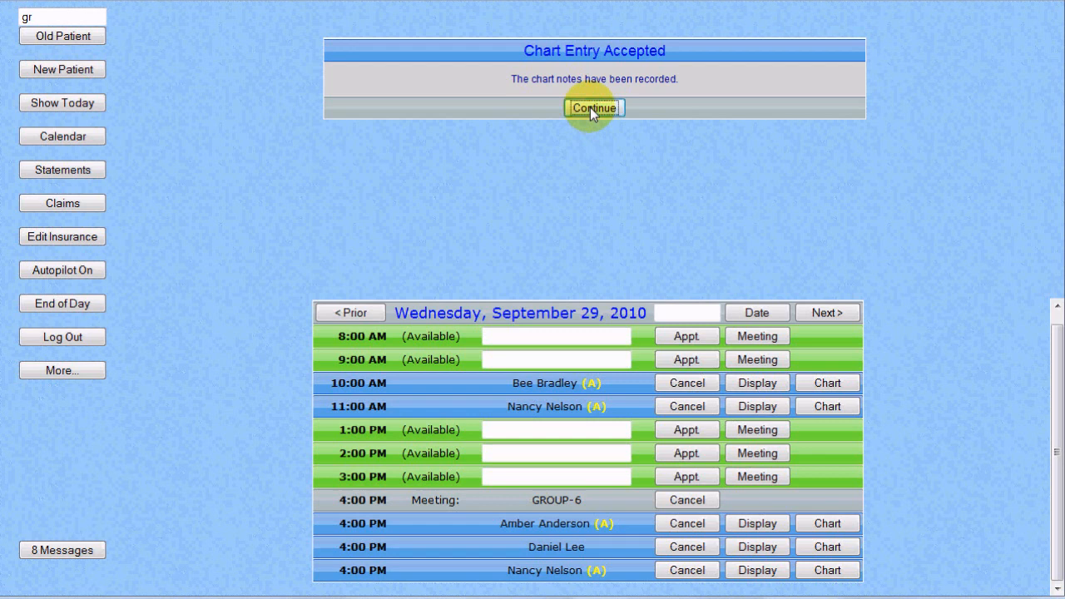